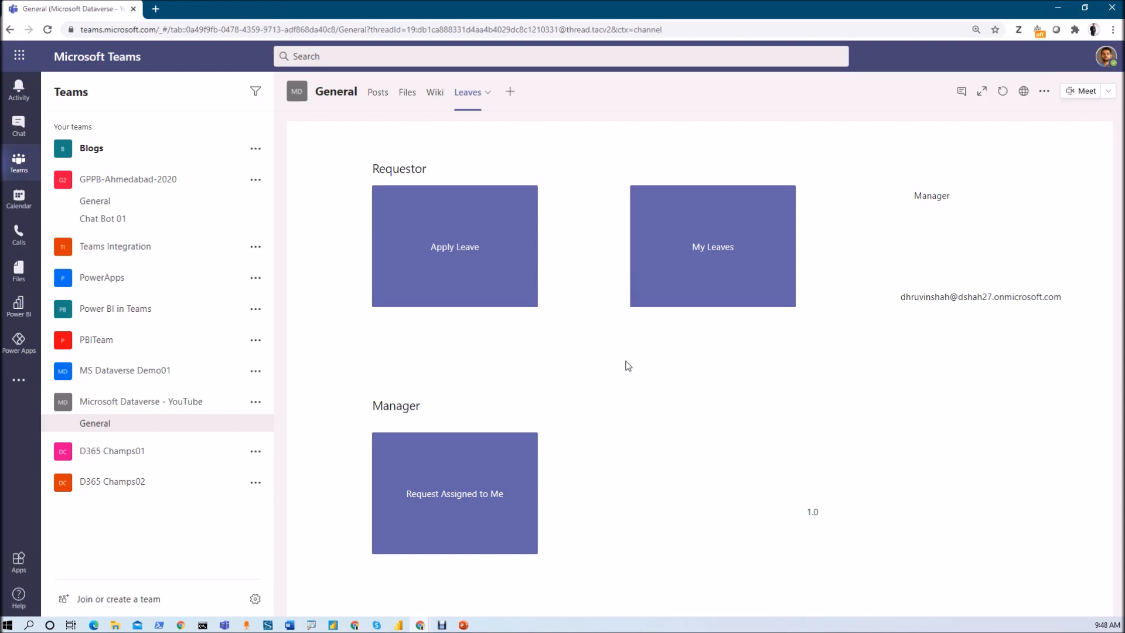
- Copy the instance URL from the session details of Power Apps in Teams and close the details
left_click(19, 343)
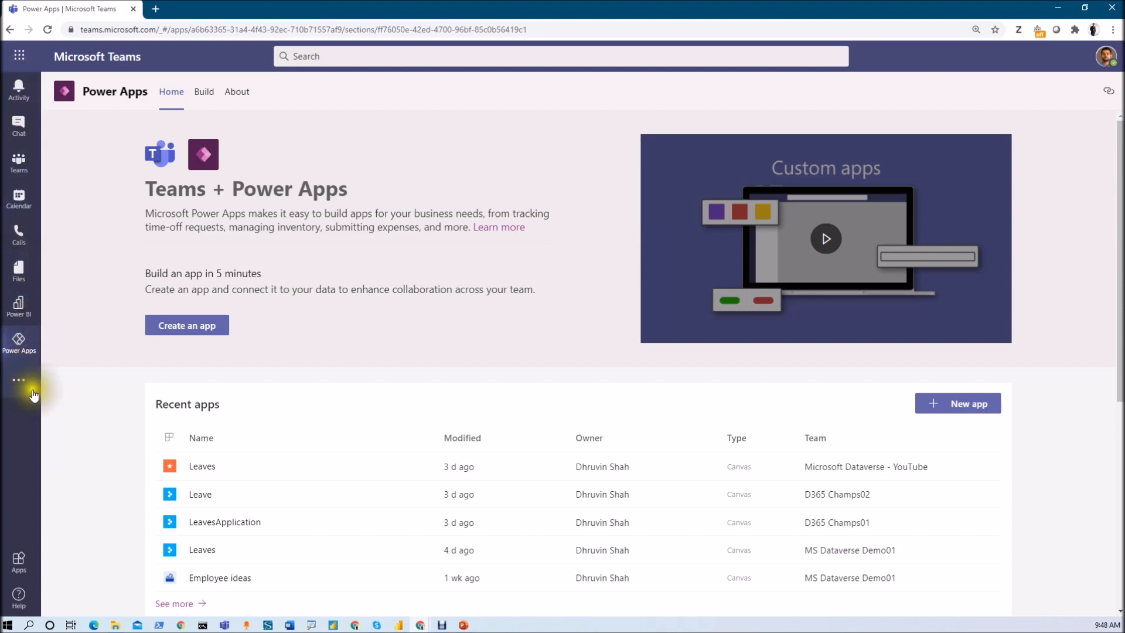
left_click(243, 93)
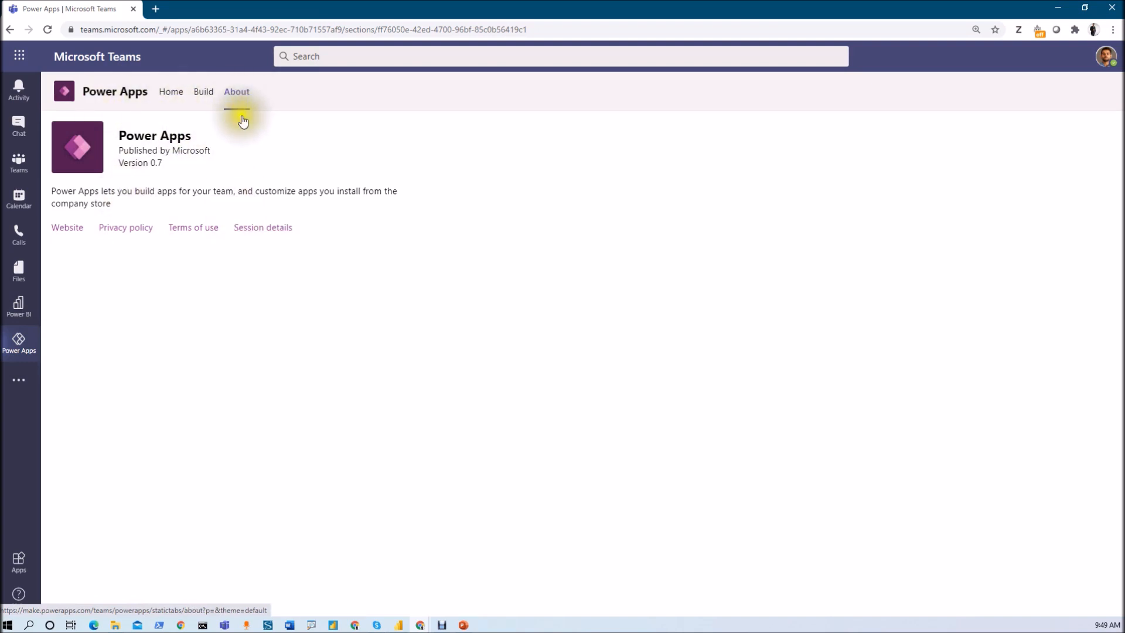
left_click(261, 232)
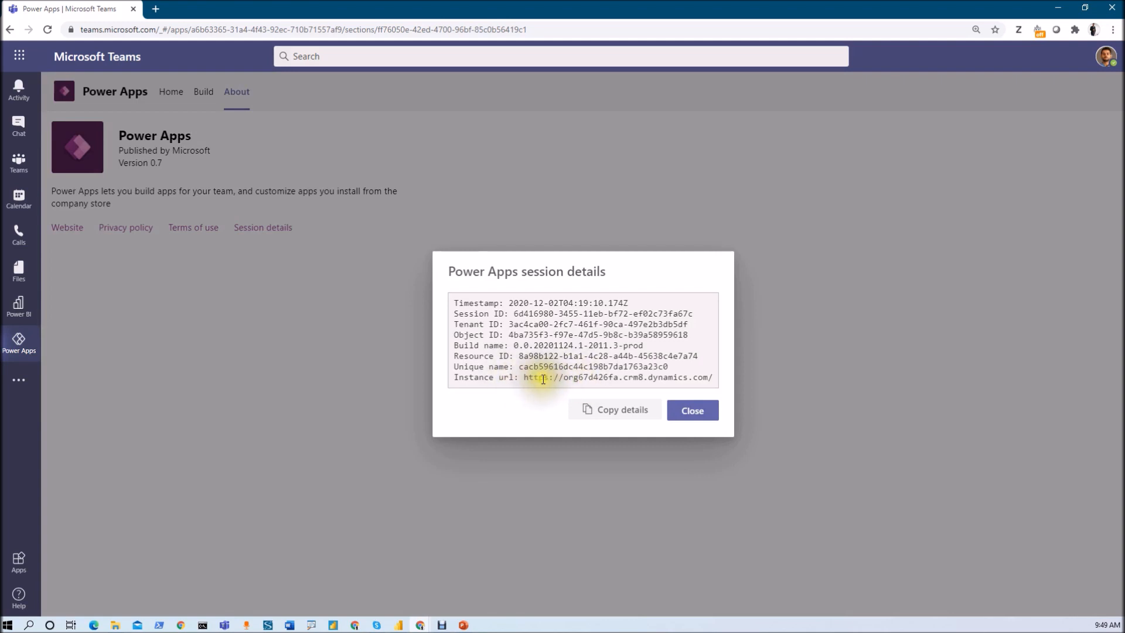
left_click_drag(523, 378, 716, 377)
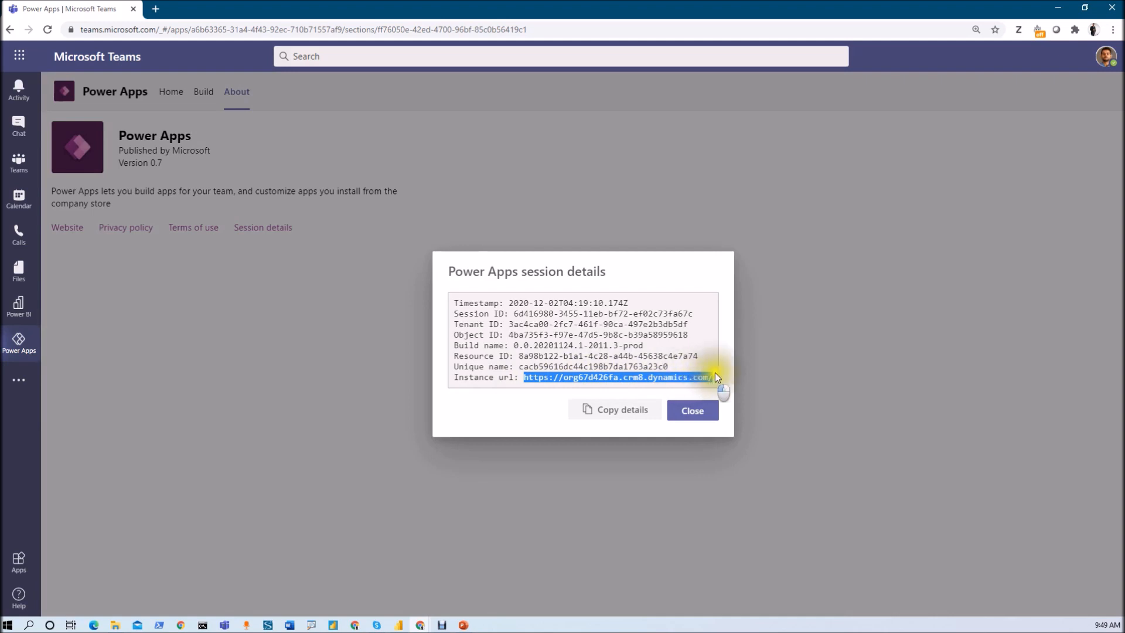
right_click(674, 379)
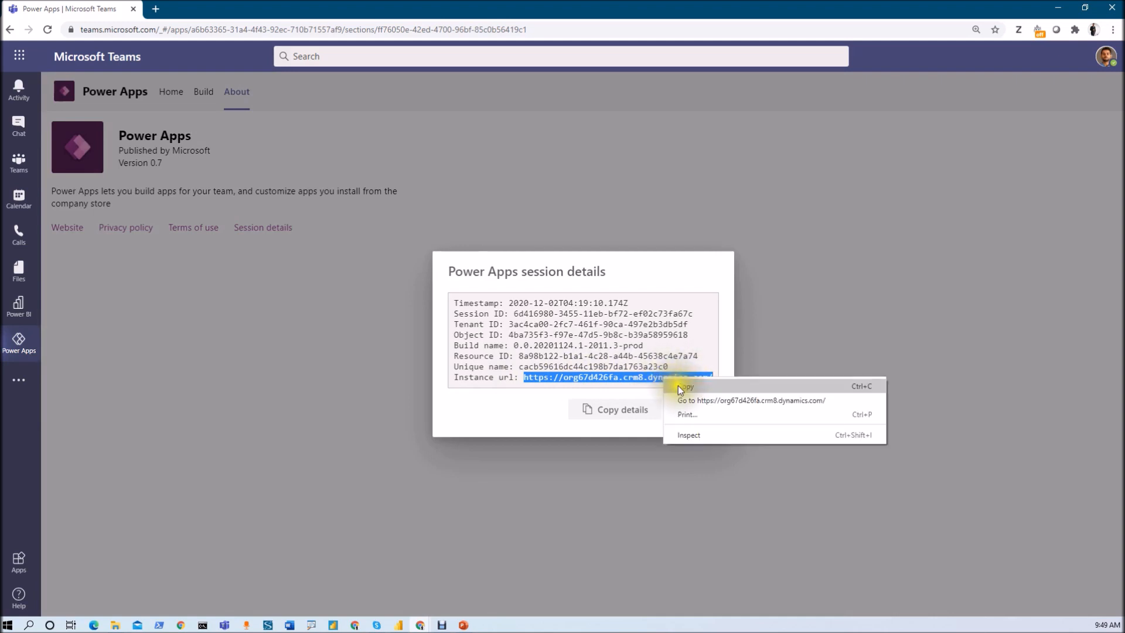
left_click(677, 386)
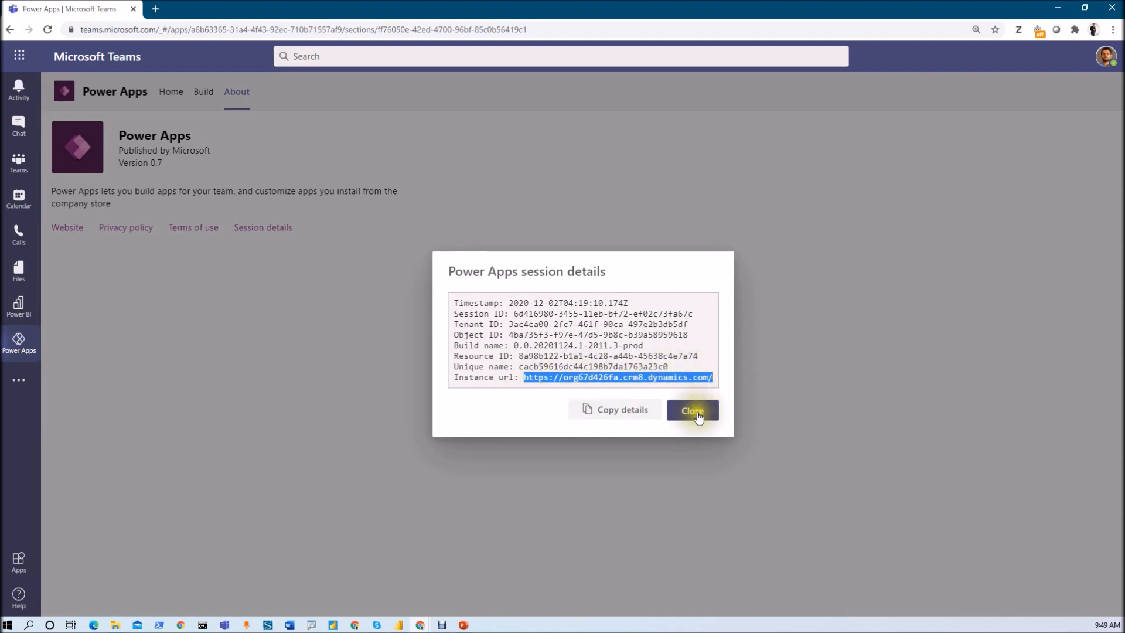
left_click(692, 410)
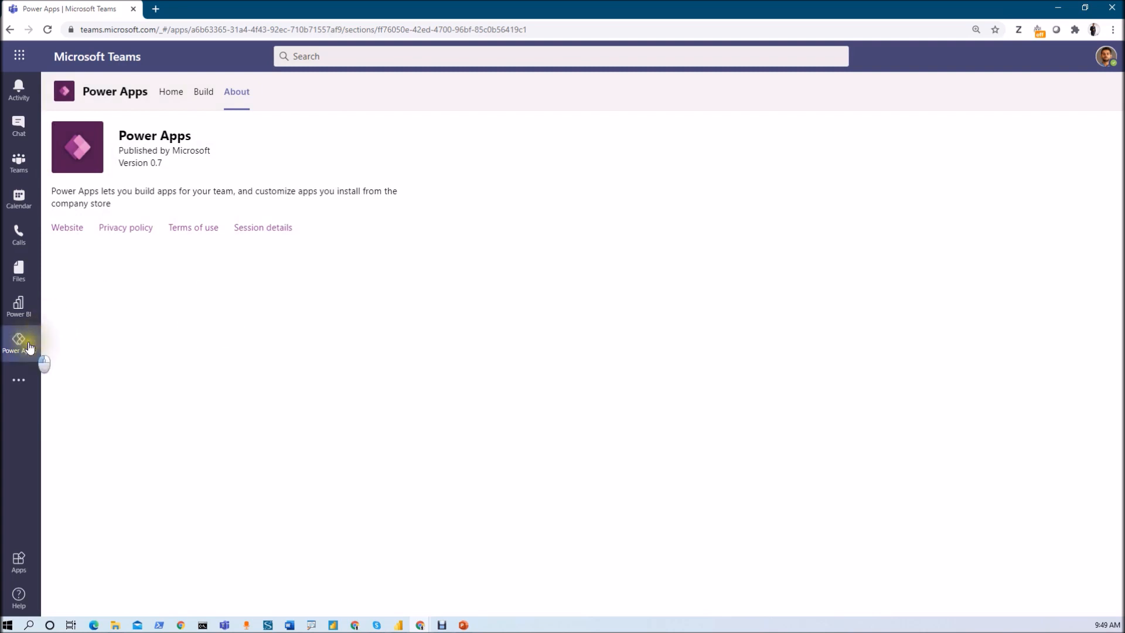
- Show the items built by the Microsoft Dataverse - YouTube team in Power Apps
left_click(171, 94)
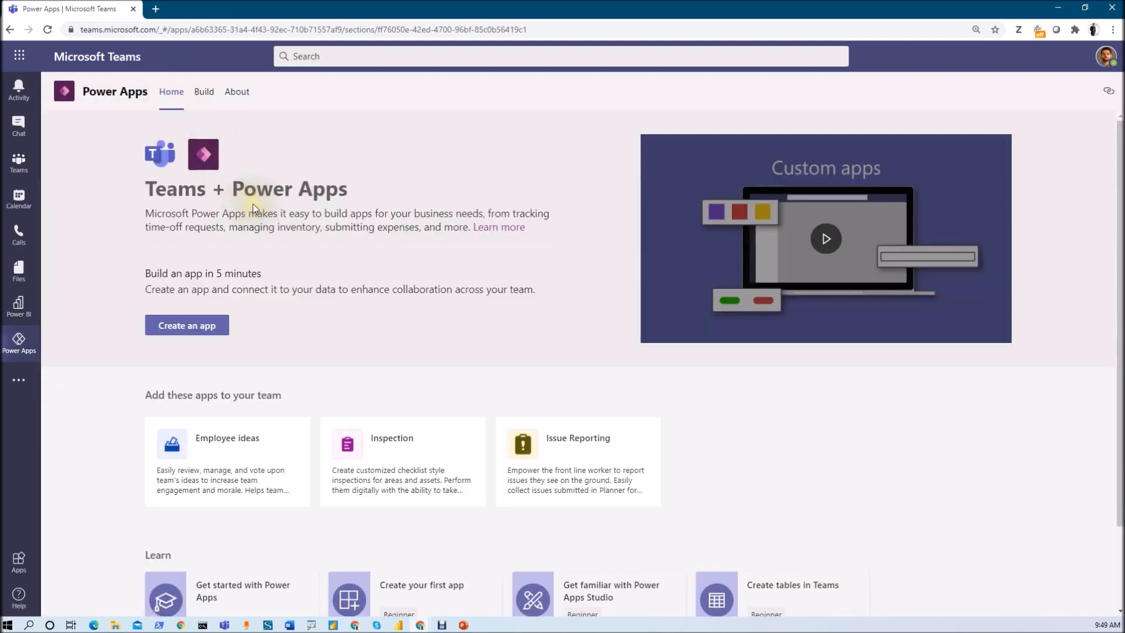
scroll(253, 205, "down", 4)
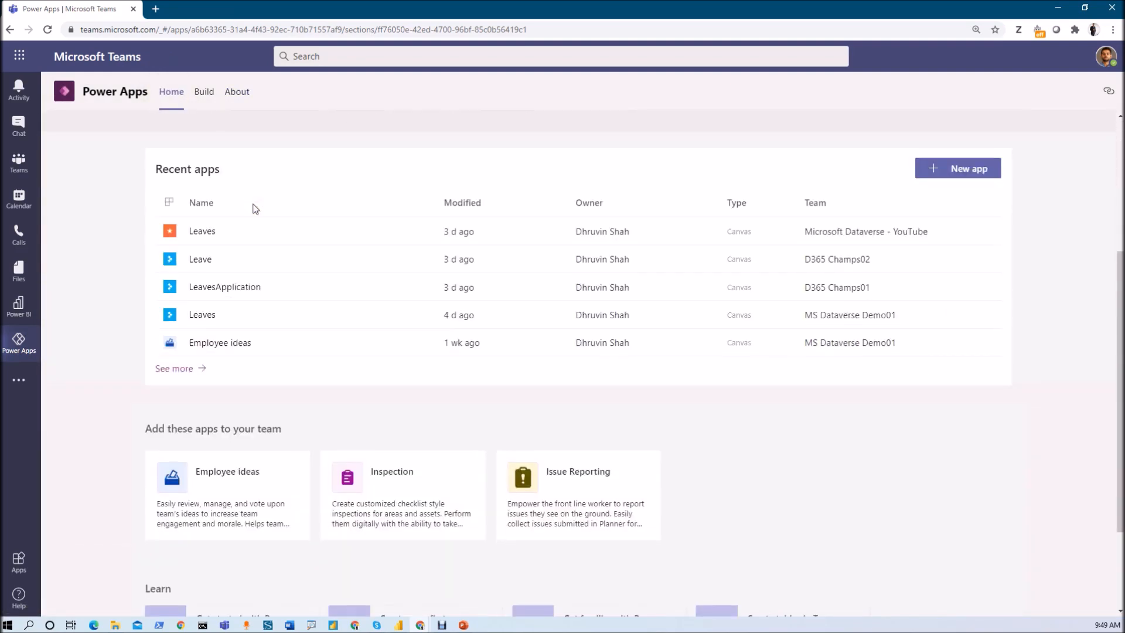
left_click(180, 369)
left_click(158, 215)
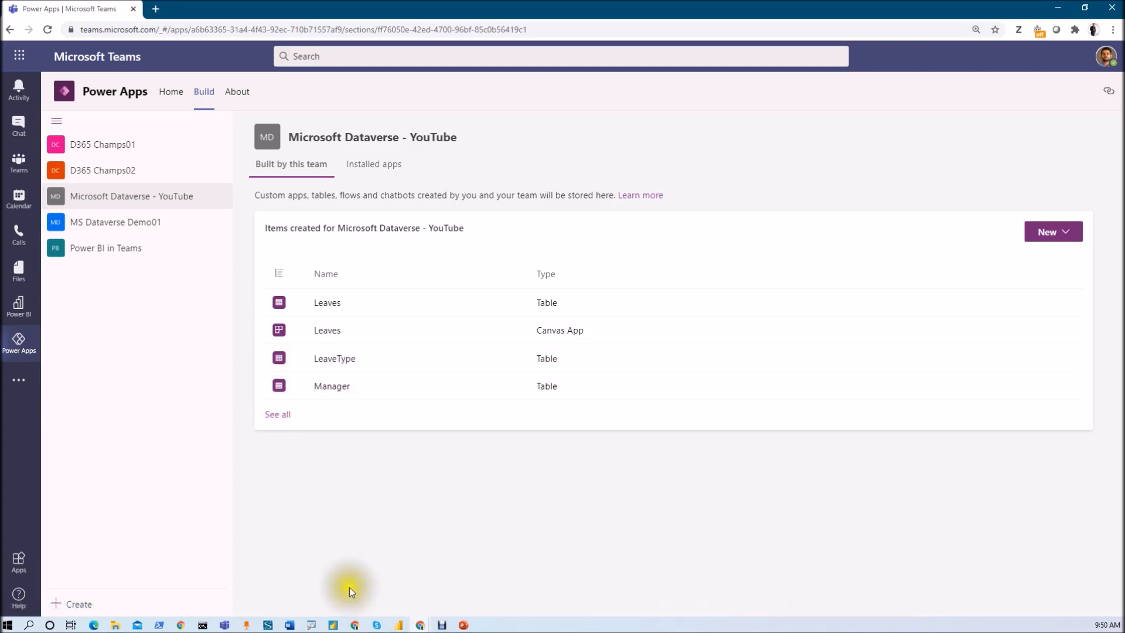
- Switch to Power BI Desktop and start a Common Data Service (Beta) connection, accepting the preview connector
left_click(396, 626)
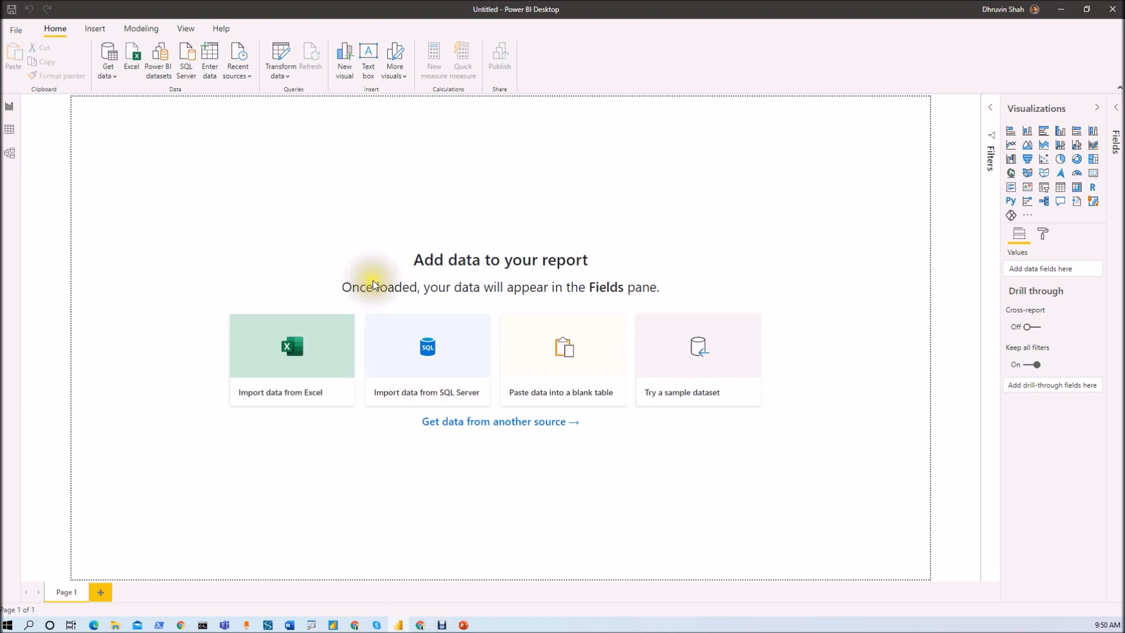
left_click(109, 75)
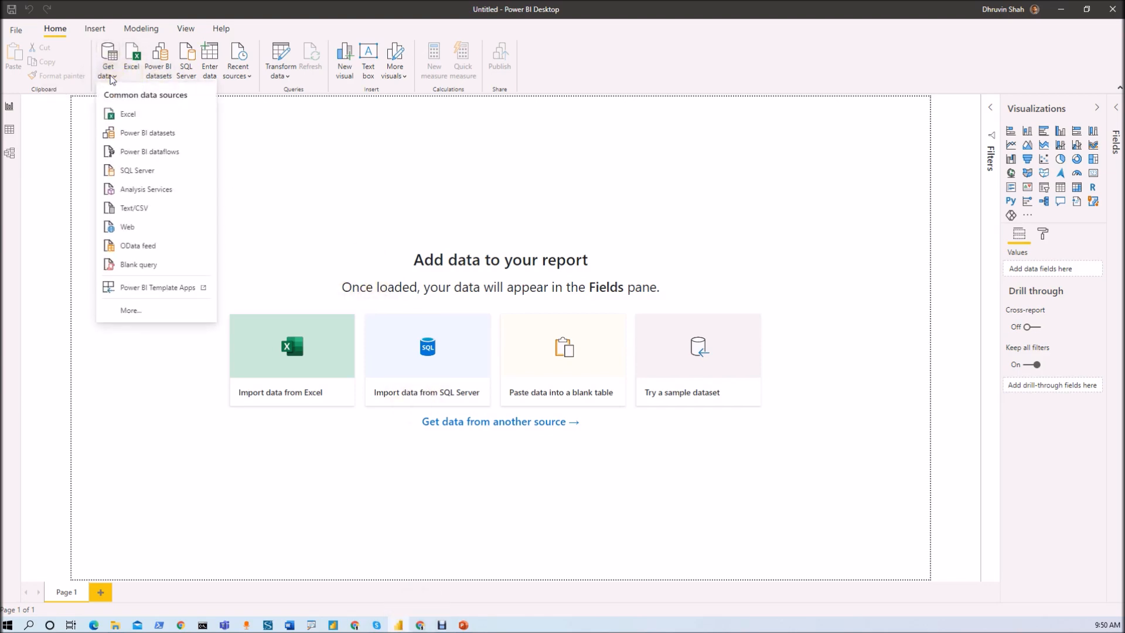
left_click(139, 311)
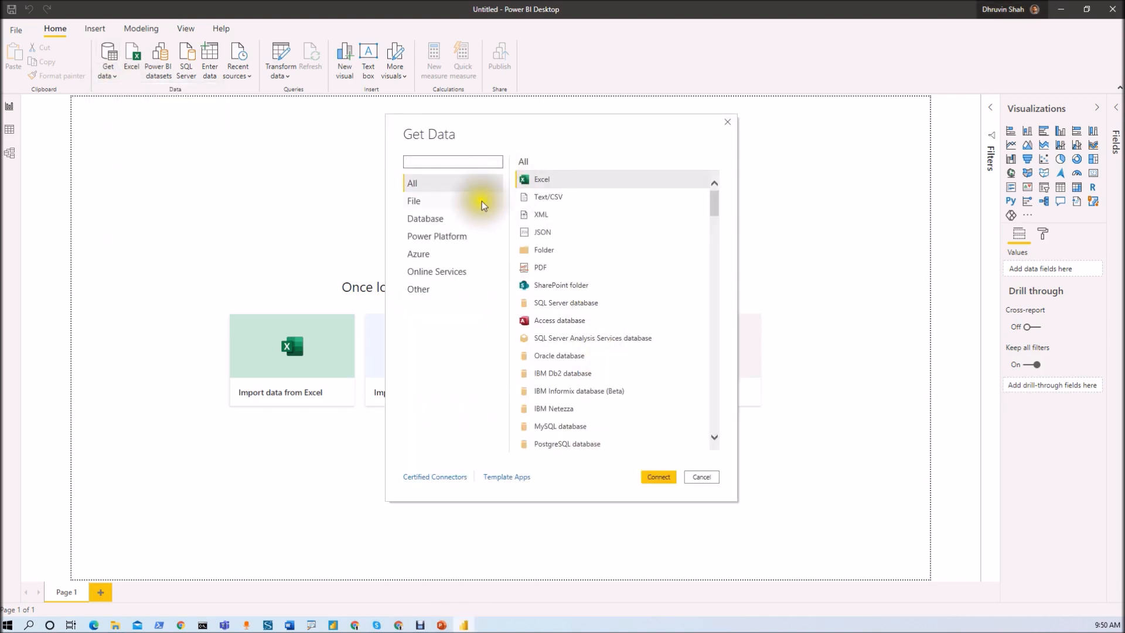
left_click(457, 241)
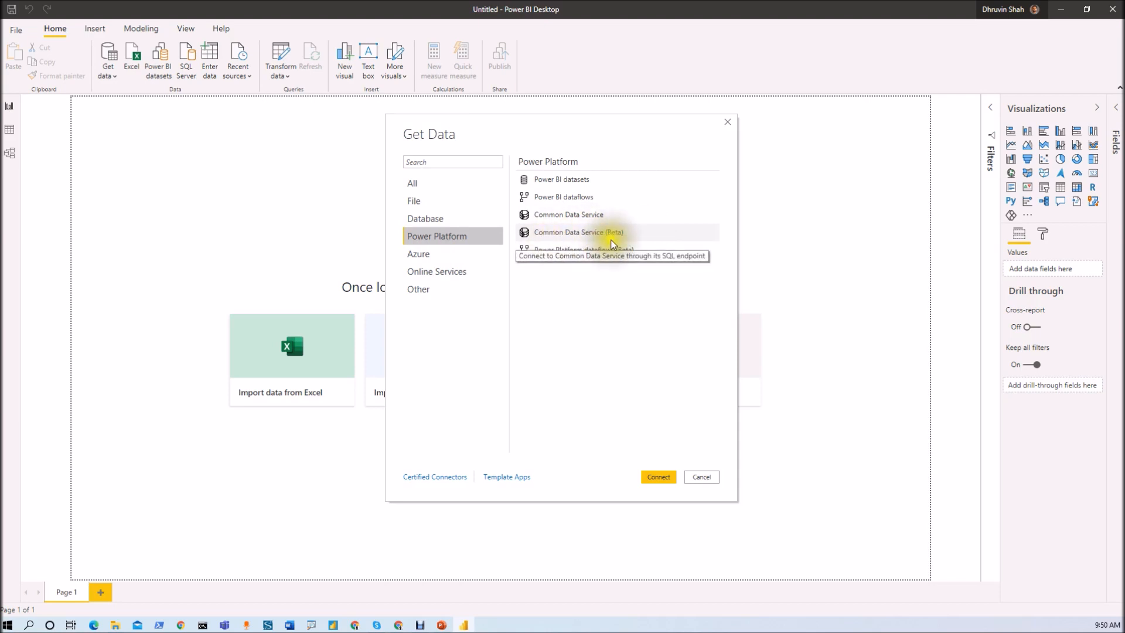
left_click(548, 233)
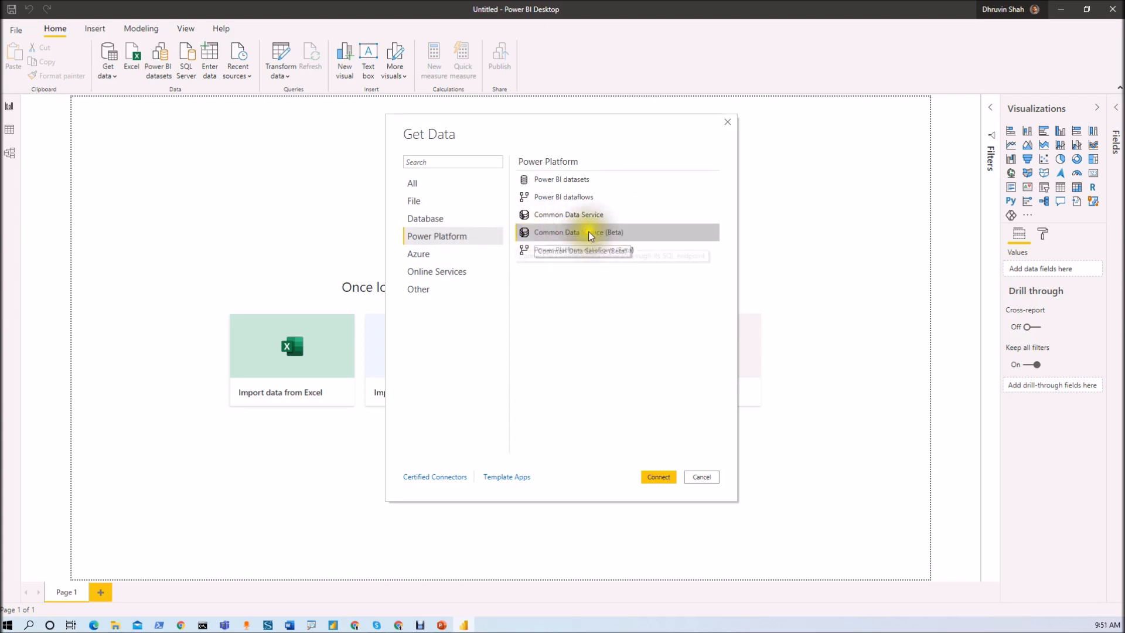
left_click(655, 479)
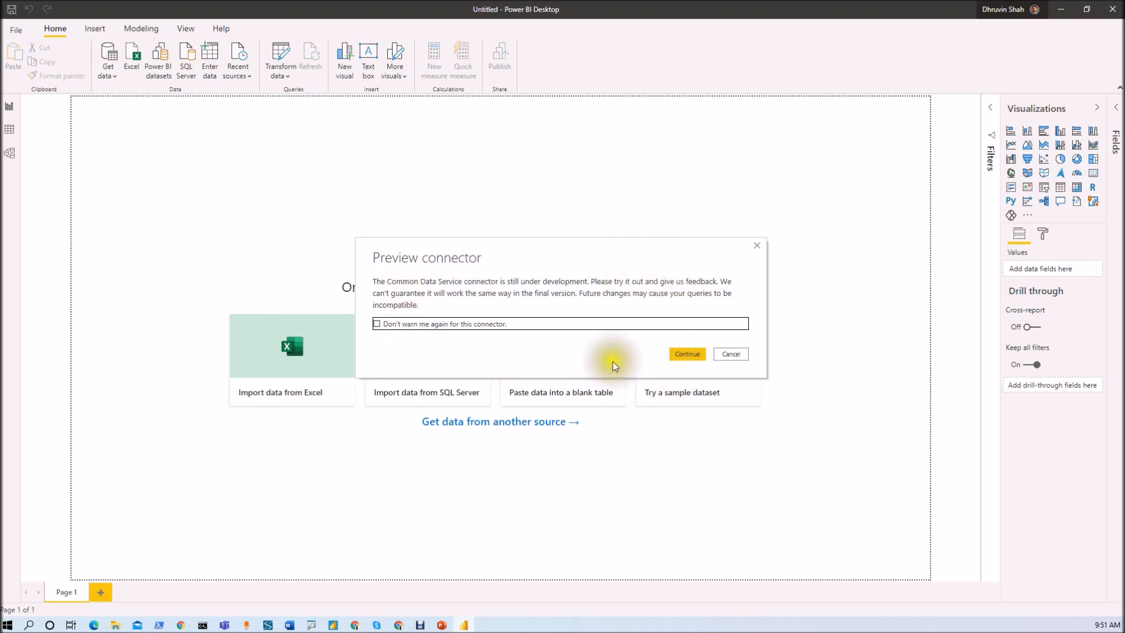
left_click(688, 355)
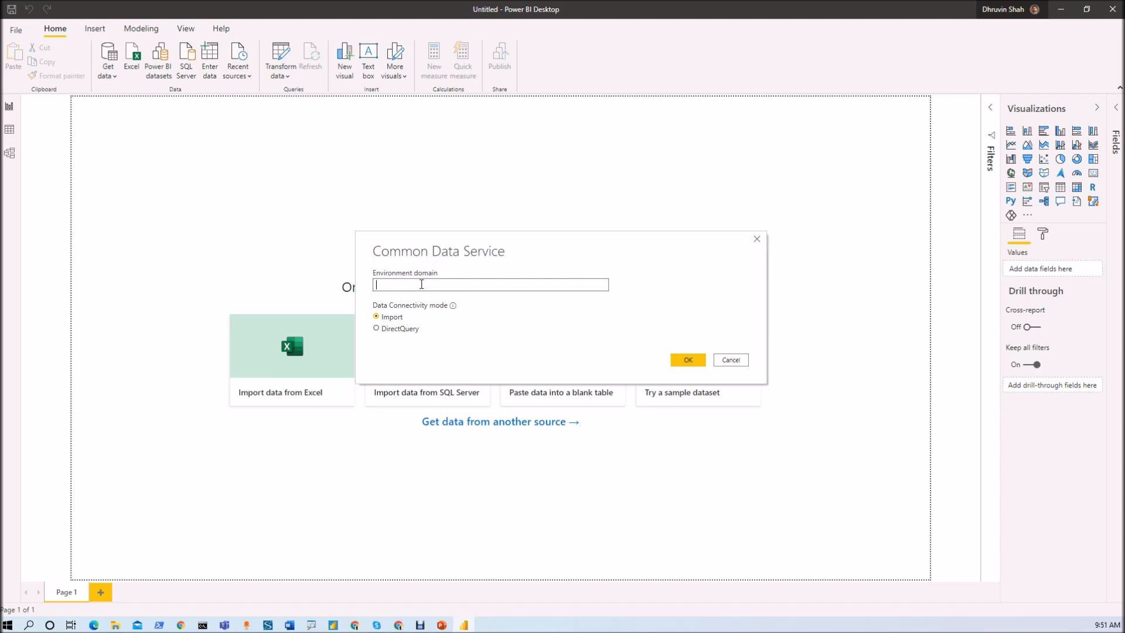
right_click(422, 286)
left_click(467, 335)
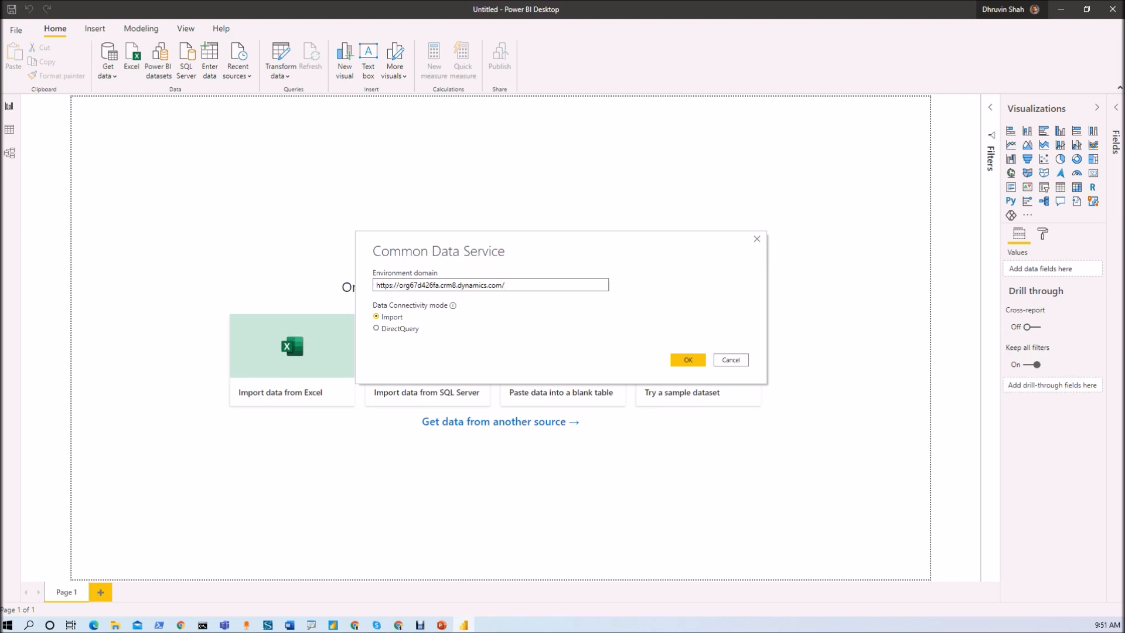
double_click(388, 285)
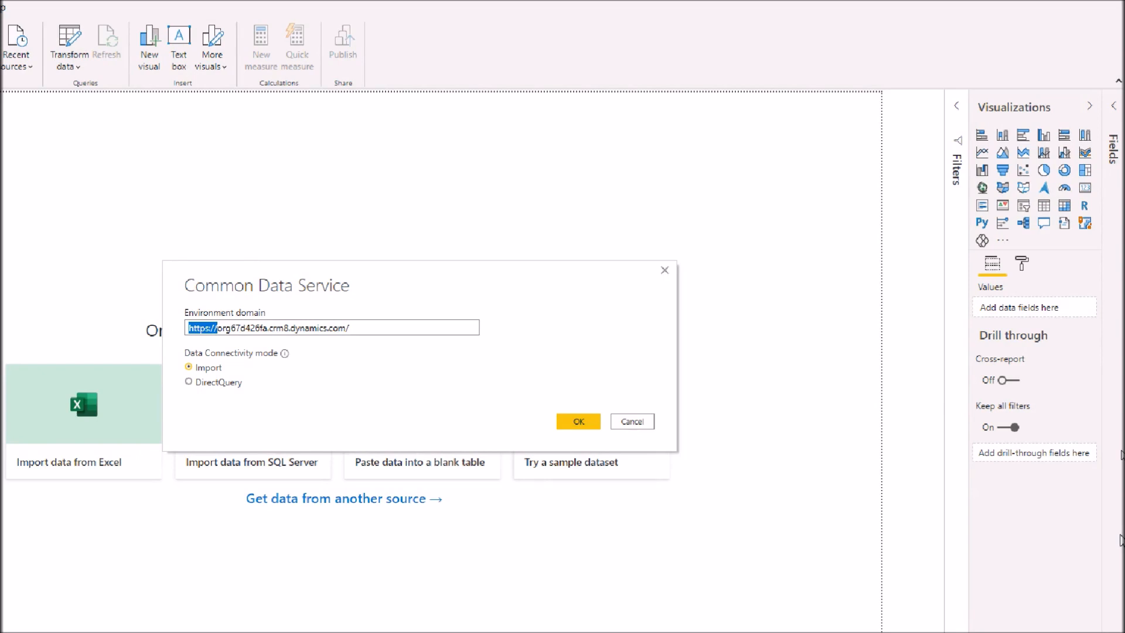
key("BackSpace")
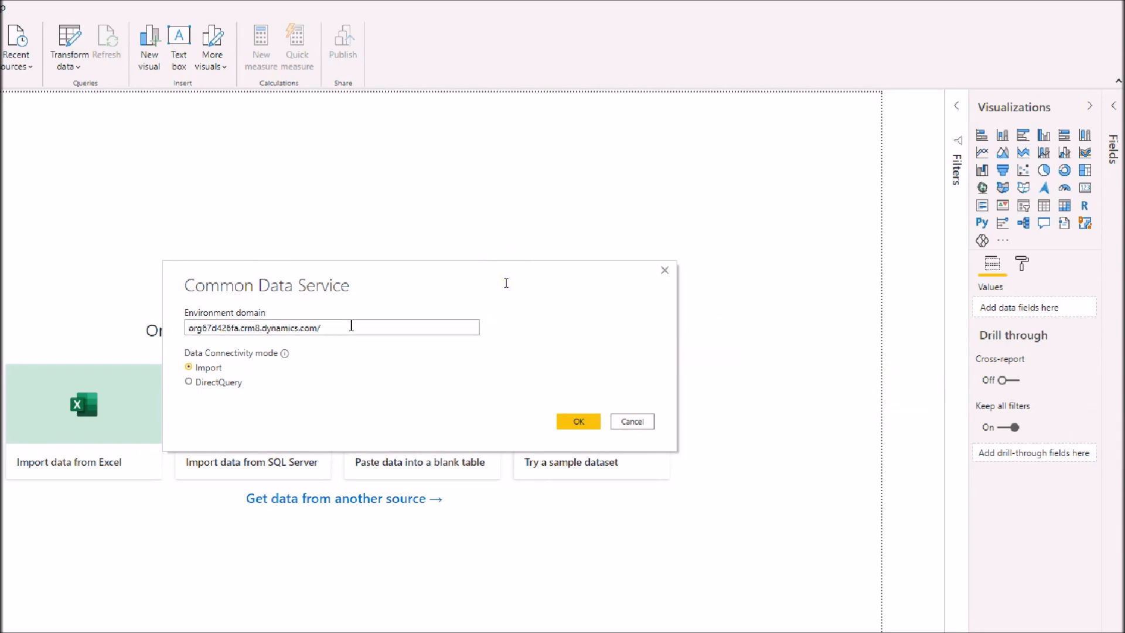
key("BackSpace")
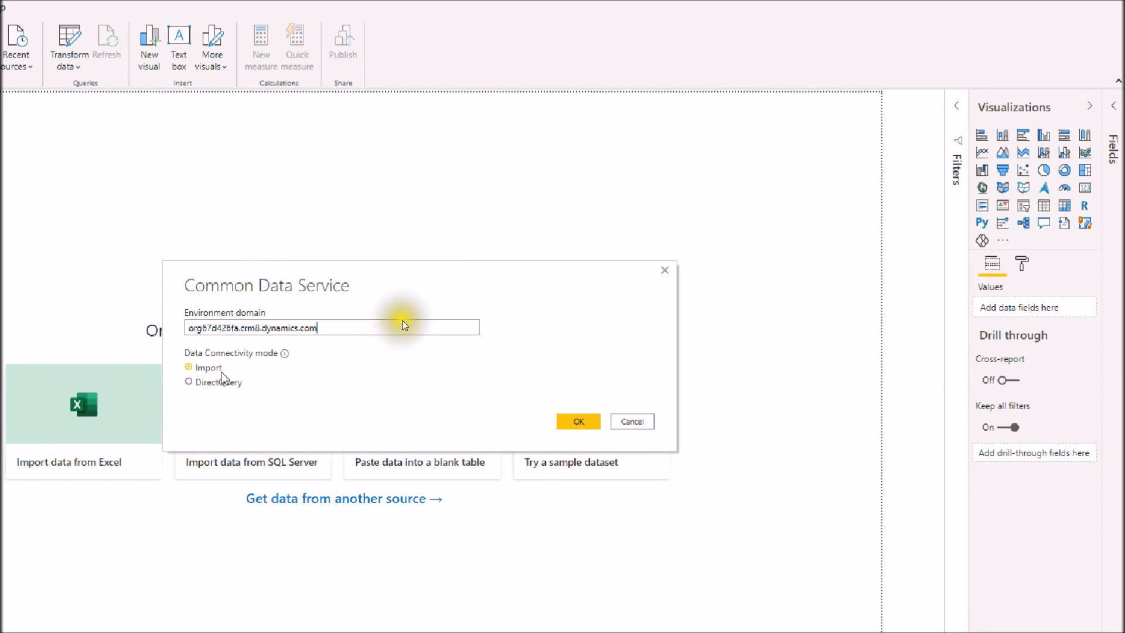
left_click(591, 422)
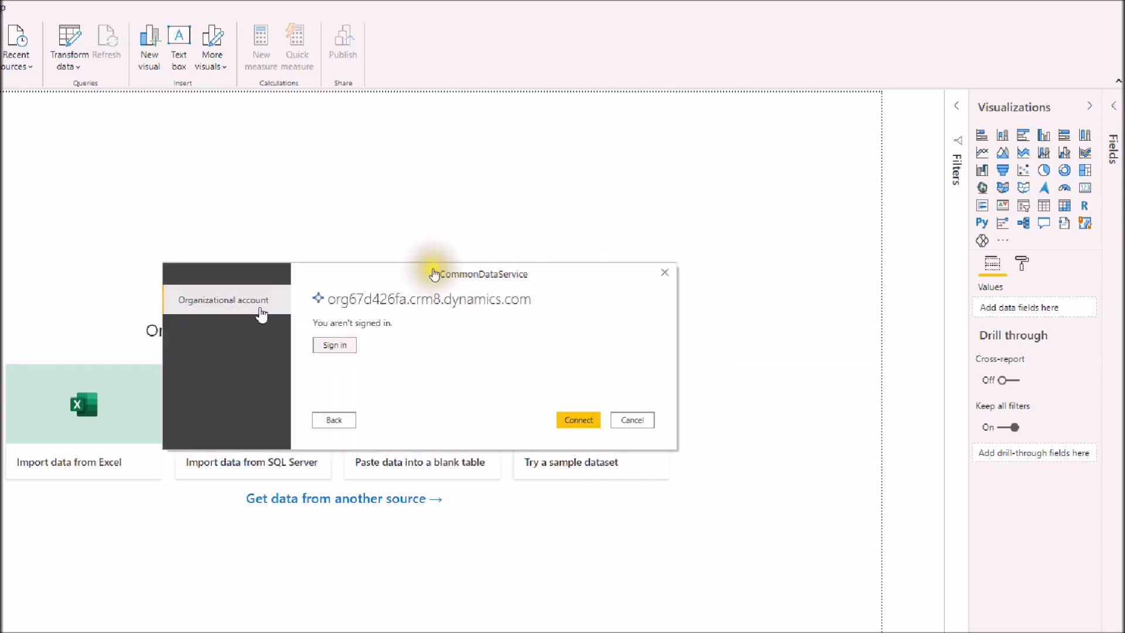
- Connect to the environment with the signed-in organizational account and filter the Navigator tables by "lea"
left_click(346, 348)
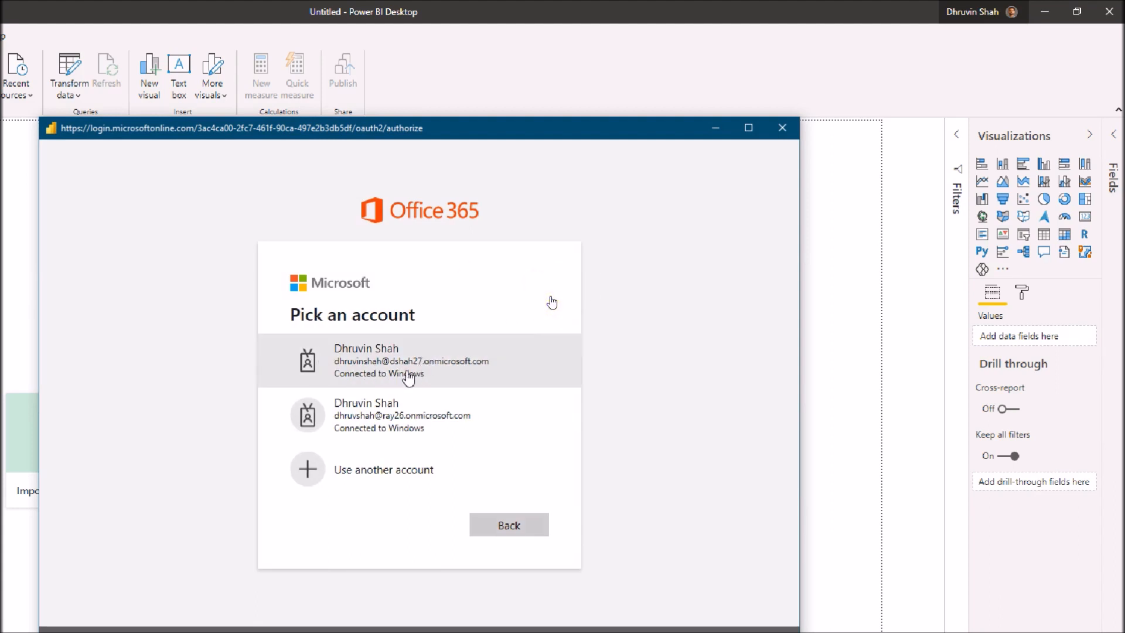
left_click(408, 378)
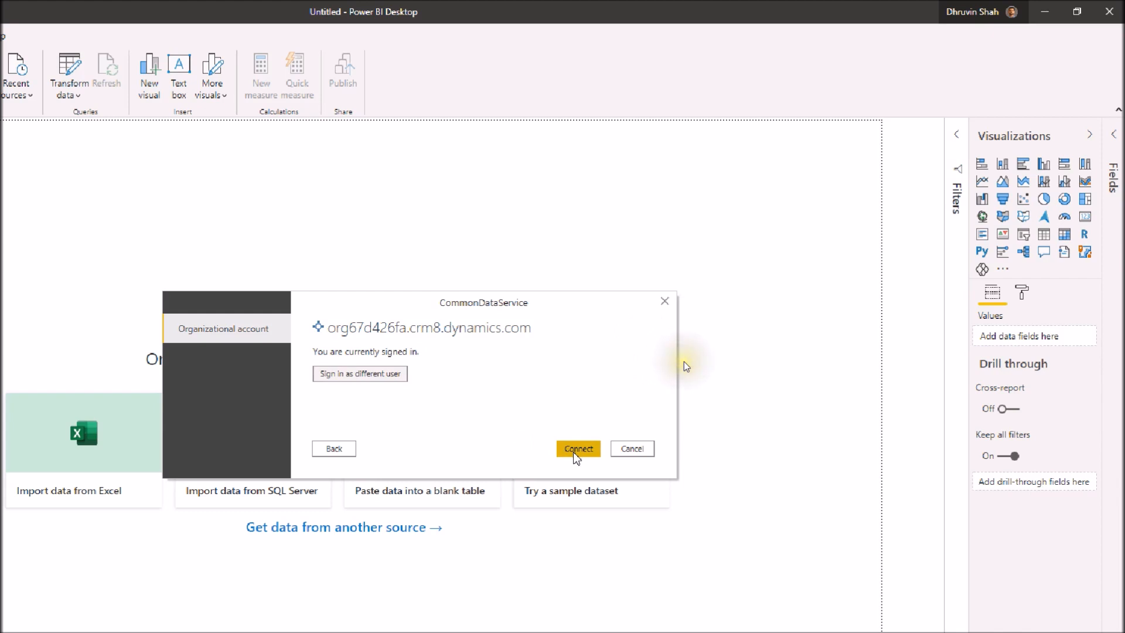
left_click(575, 449)
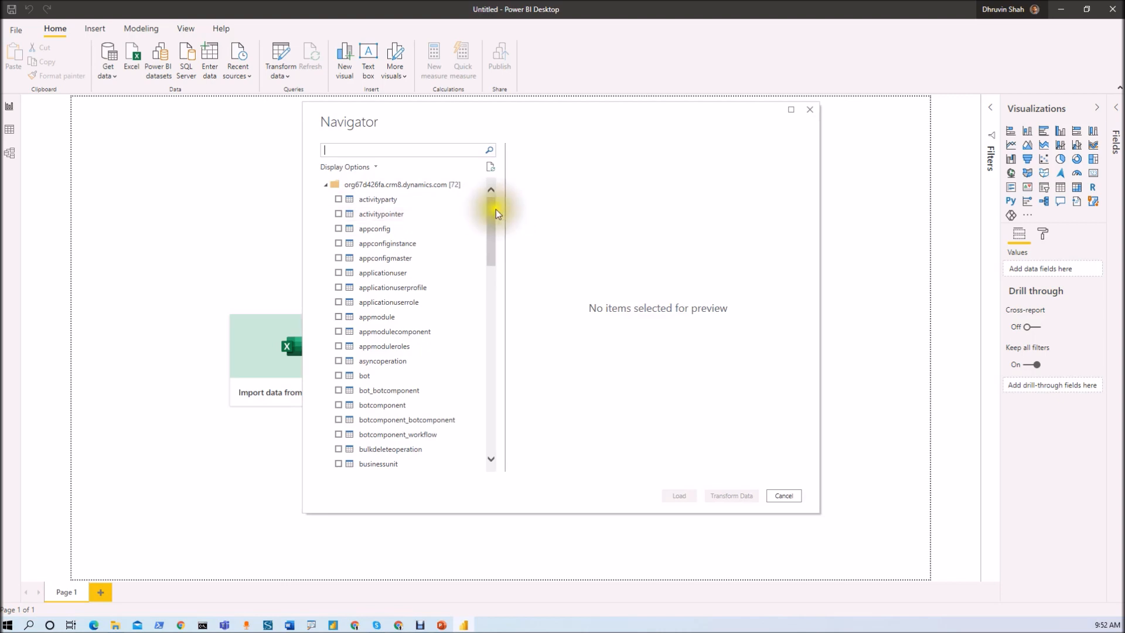
left_click_drag(494, 205, 486, 428)
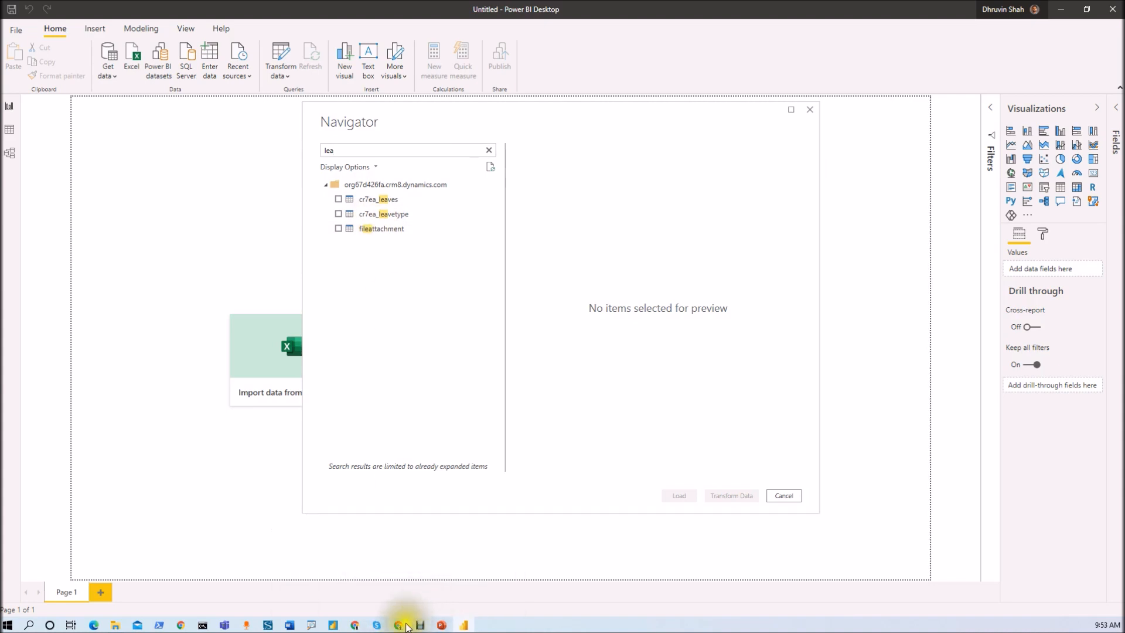
- Switch to Power Apps in Teams, check the Leaves table's name and prefix in its settings, and return to Power BI Desktop
mouse_move(399, 624)
left_click(432, 586)
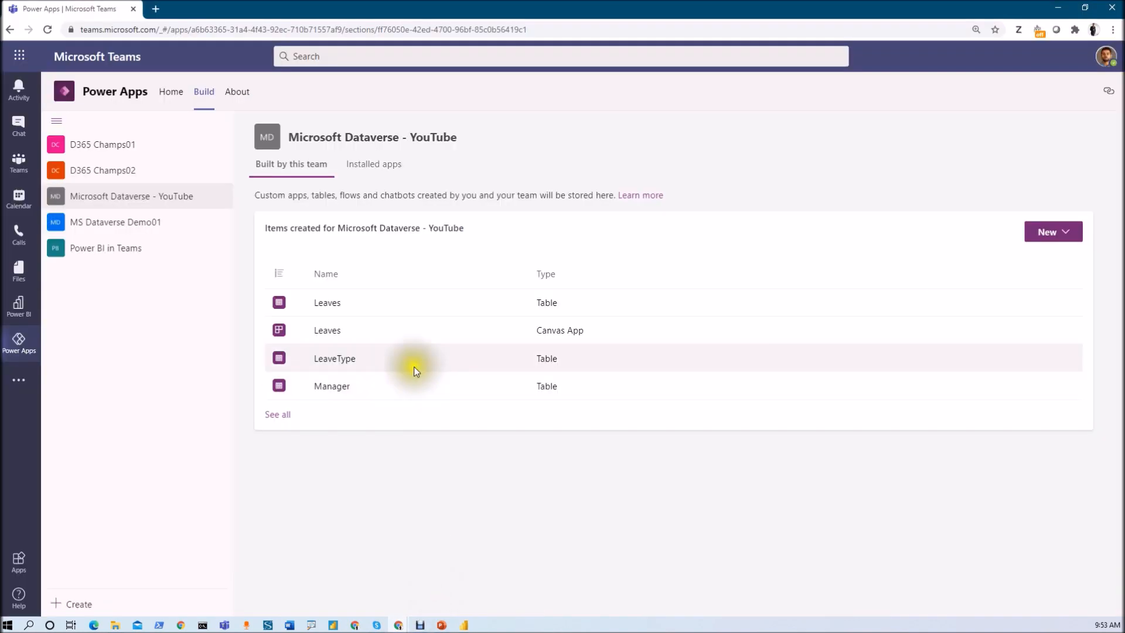
left_click(328, 302)
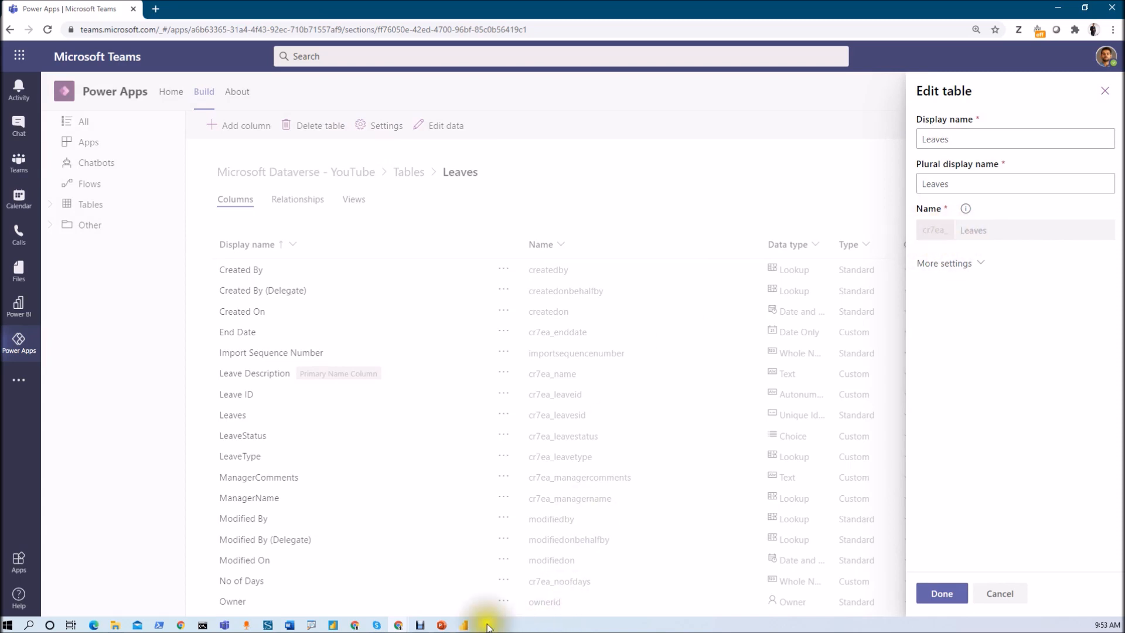
left_click(442, 624)
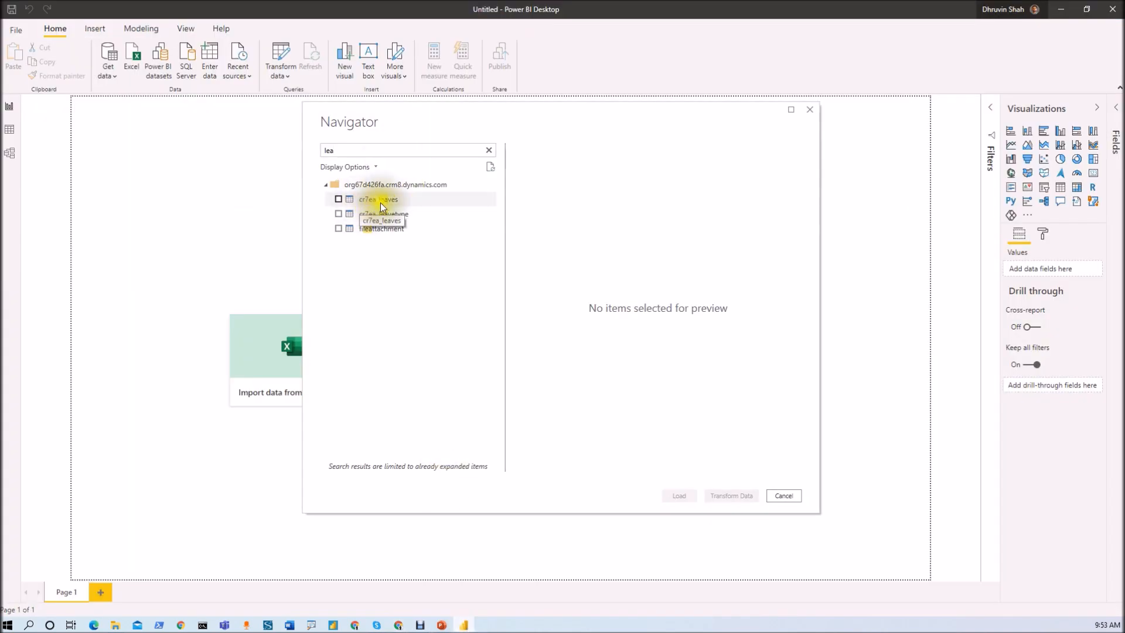
- Select the cr7ea_leaves and cr7ea_leavetype tables and load them into the report
left_click(343, 200)
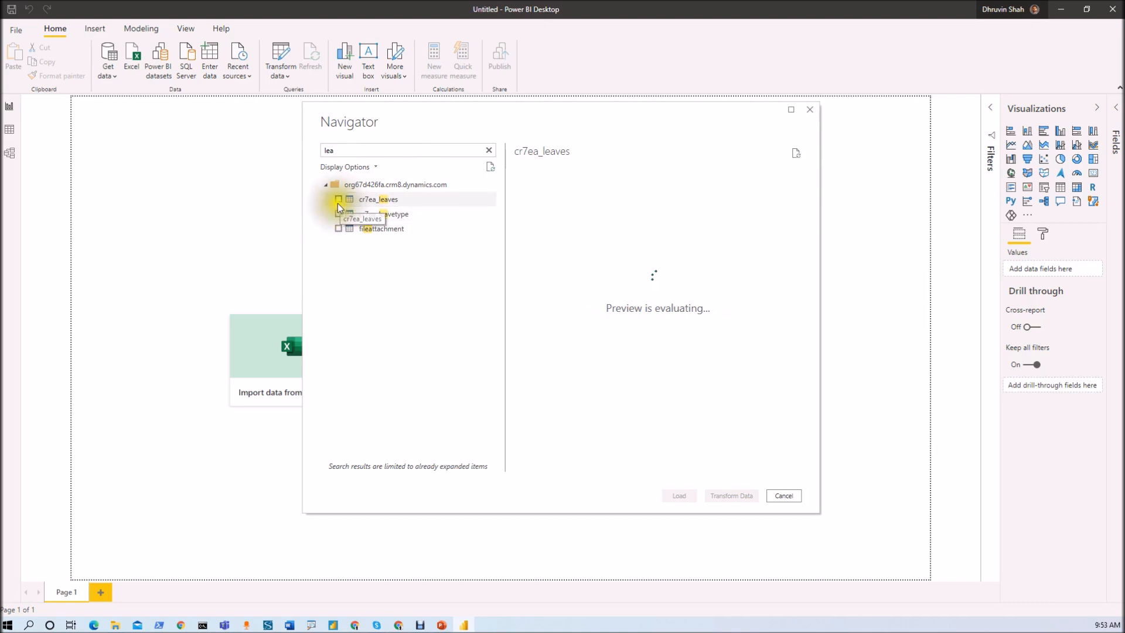
left_click(338, 201)
left_click(338, 214)
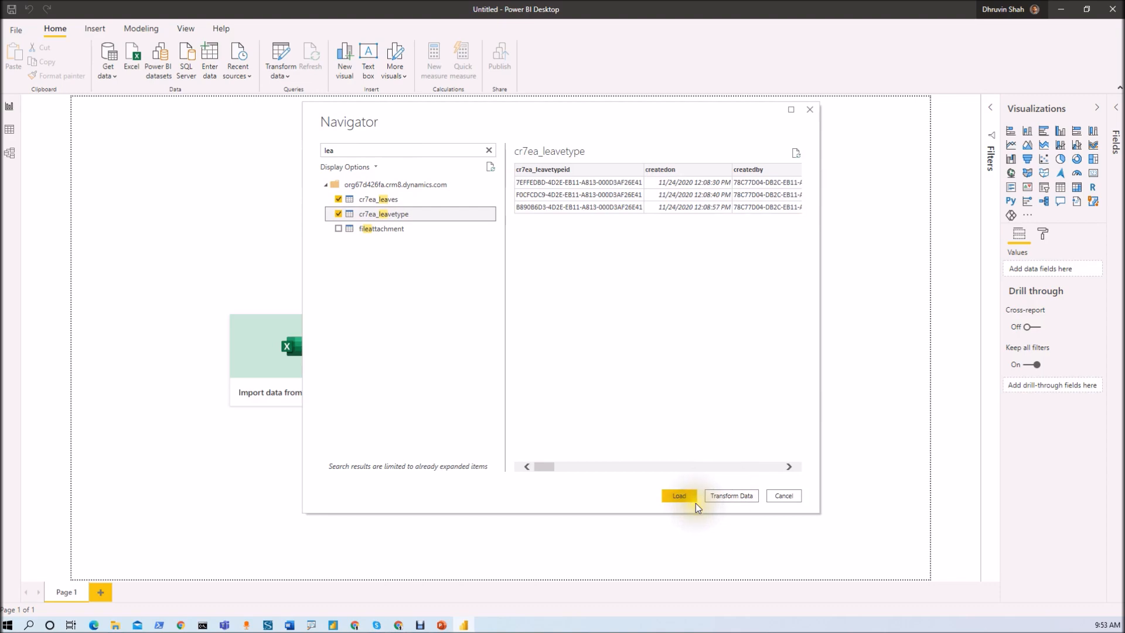
left_click(680, 496)
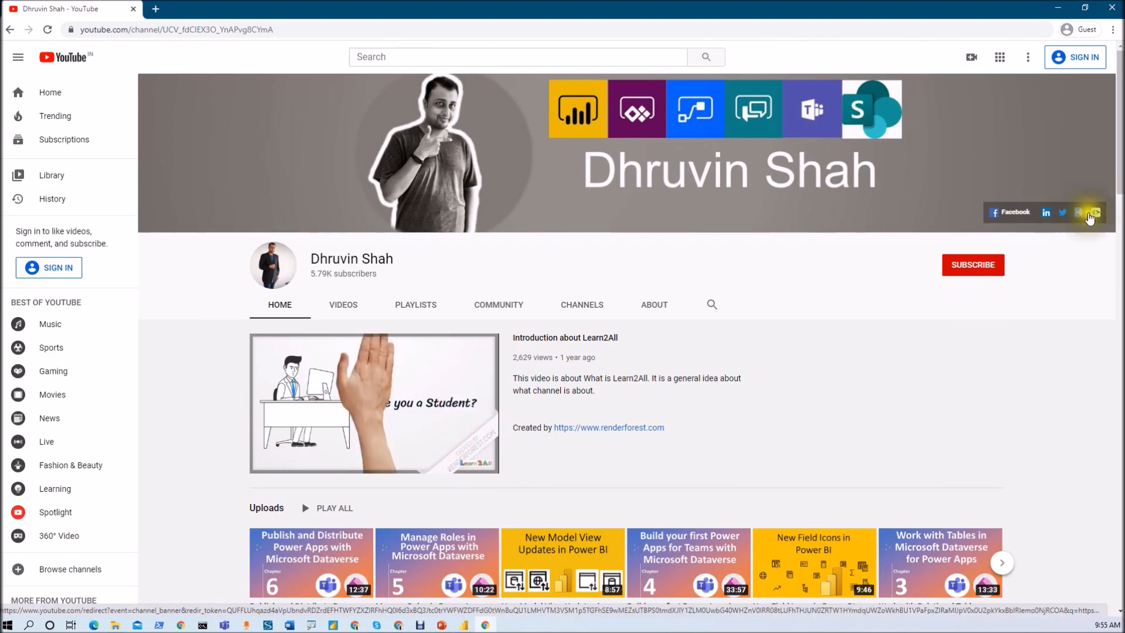
- View the Learn2ALL daily updates form and The Power Platform Show podcast page linked from the YouTube channel banner, returning to the channel
left_click(1095, 216)
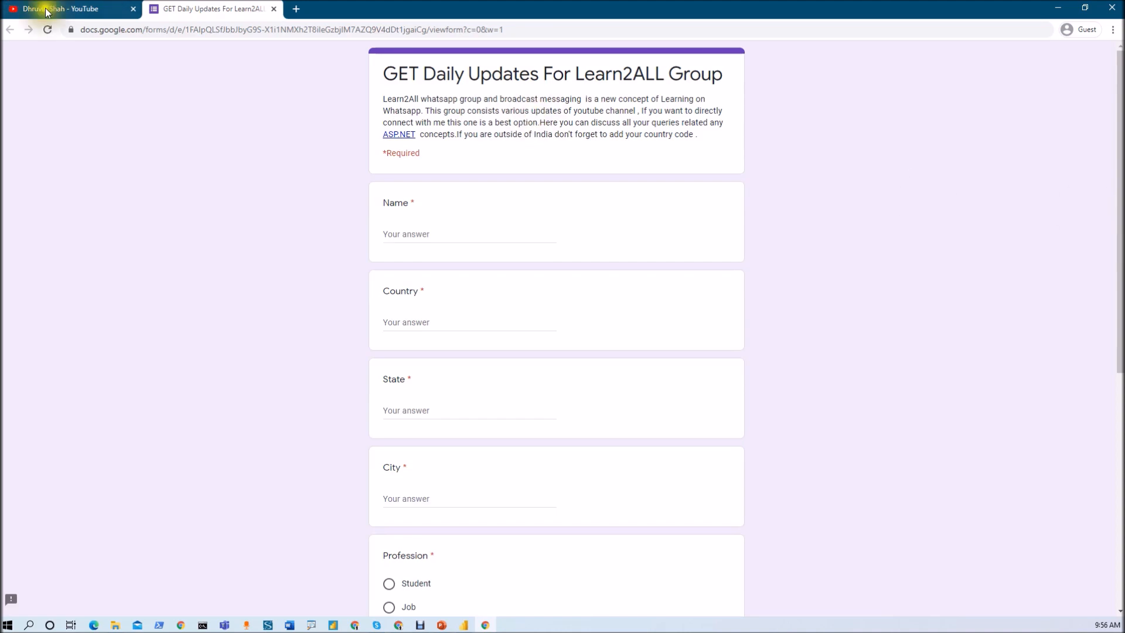
left_click(97, 11)
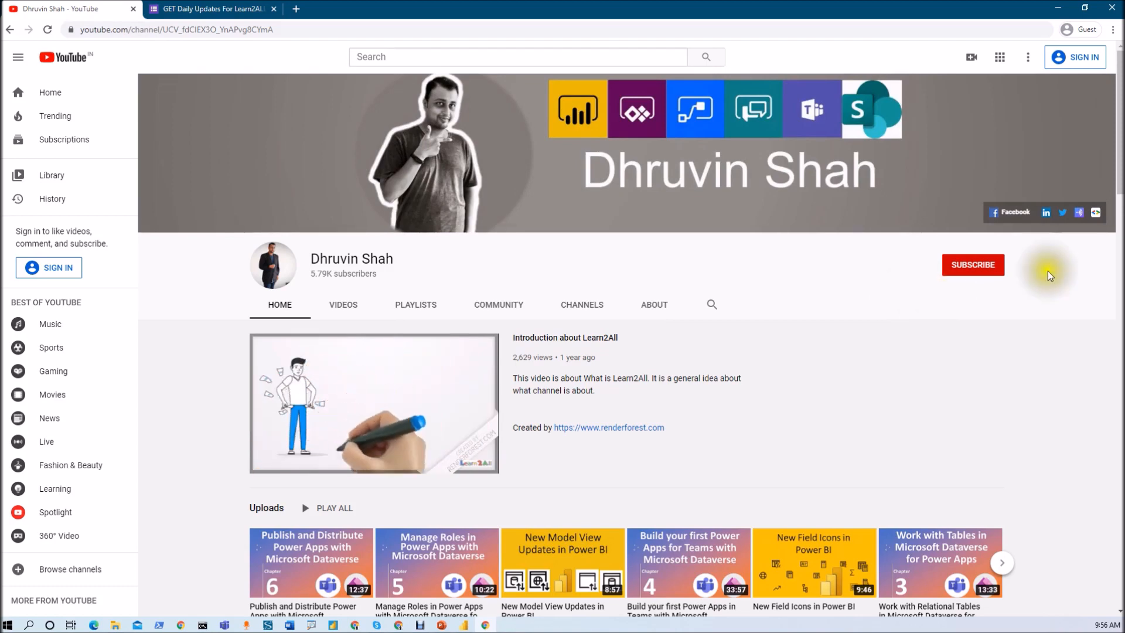
left_click(1079, 217)
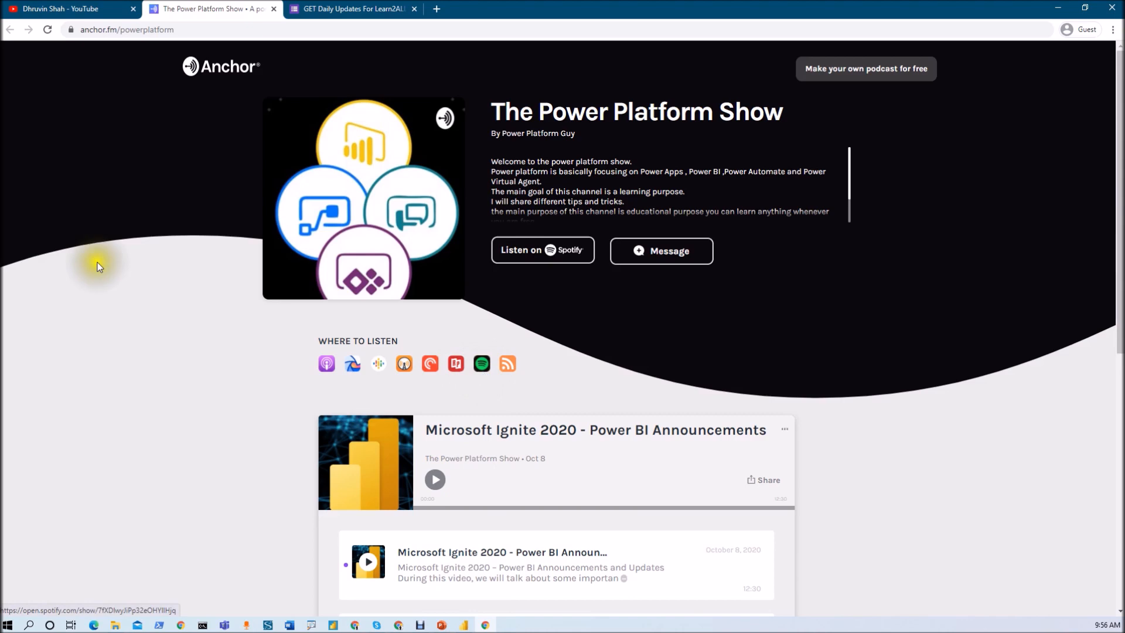
left_click(58, 7)
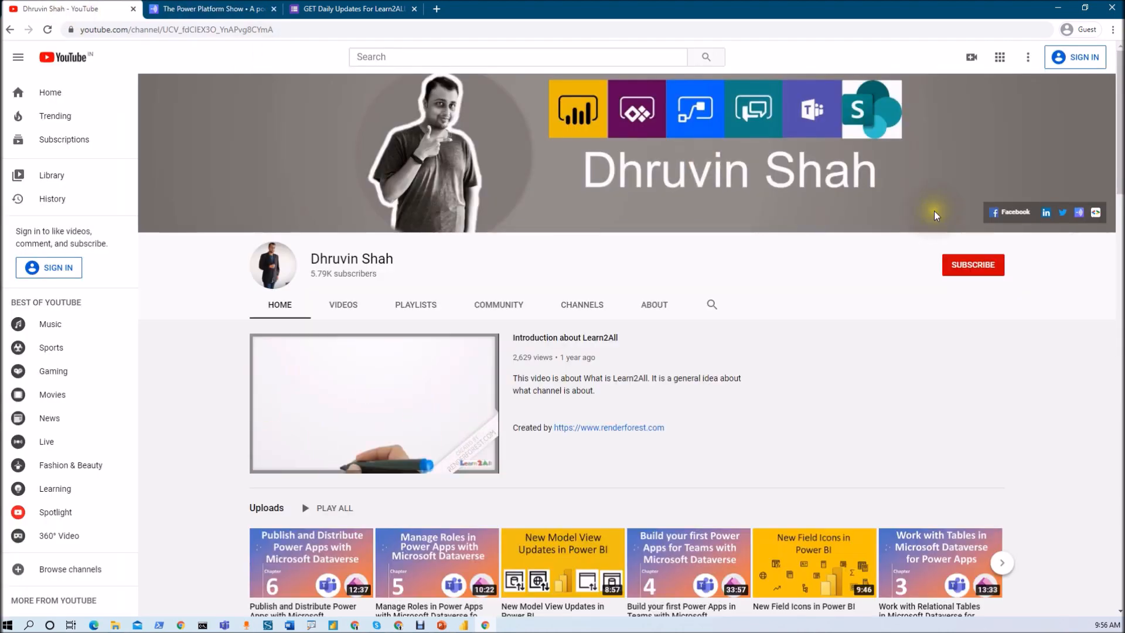